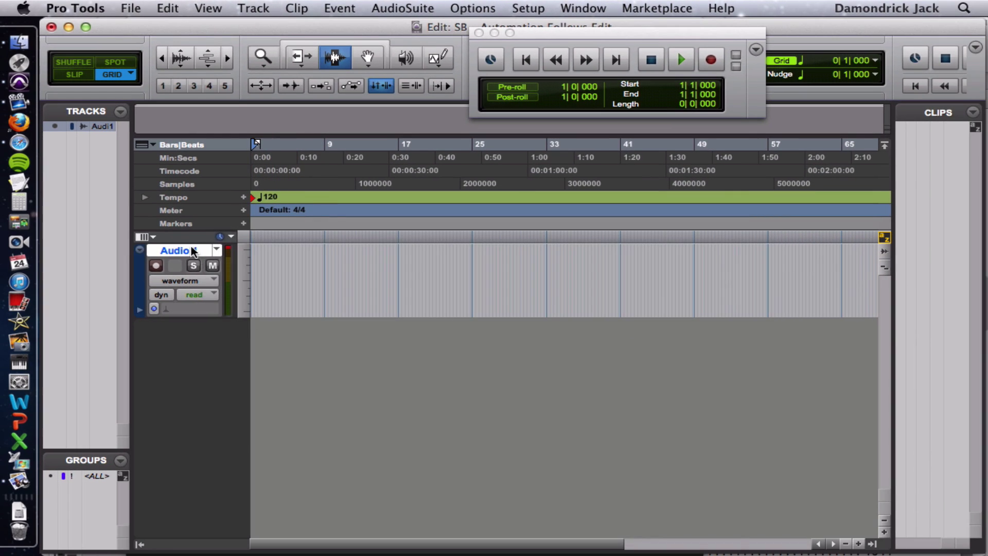
- Rename the track to 'Automate'
{"action": "double_click", "coordinate": [189, 251]}
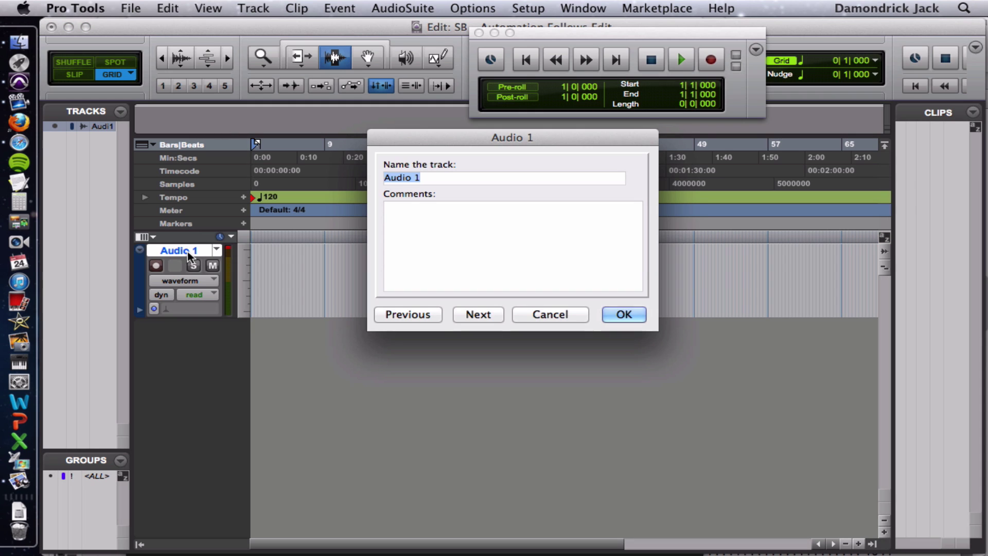
{"action": "type", "text": "Automat"}
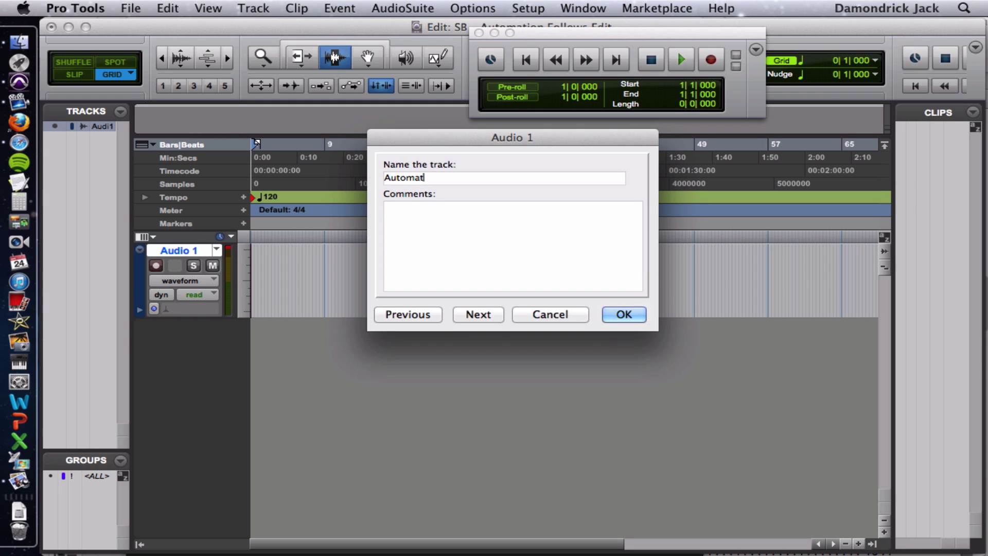
{"action": "type", "text": "e"}
{"action": "key", "text": "Return"}
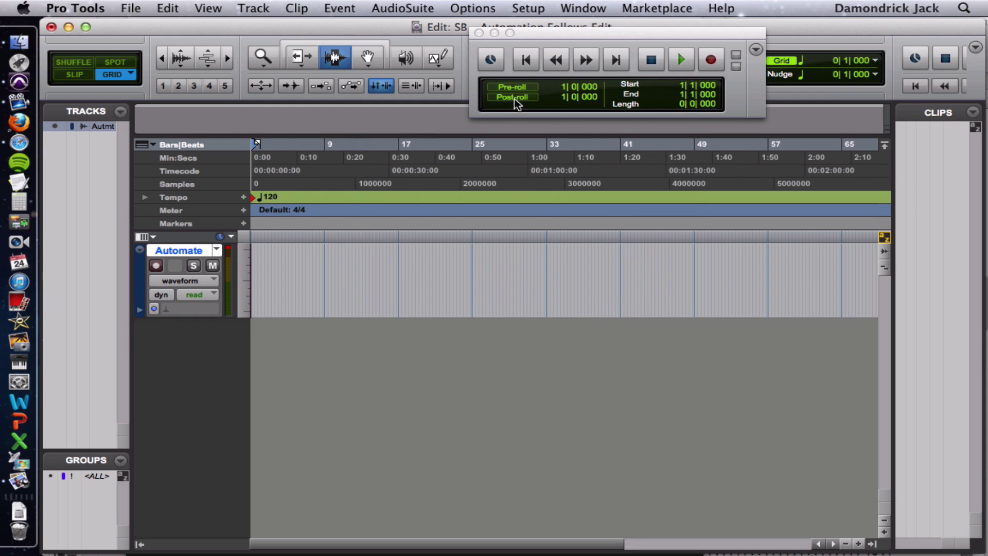
- Record-enable the Automate track and record a short clip, Automate_02
{"action": "left_click", "coordinate": [155, 266]}
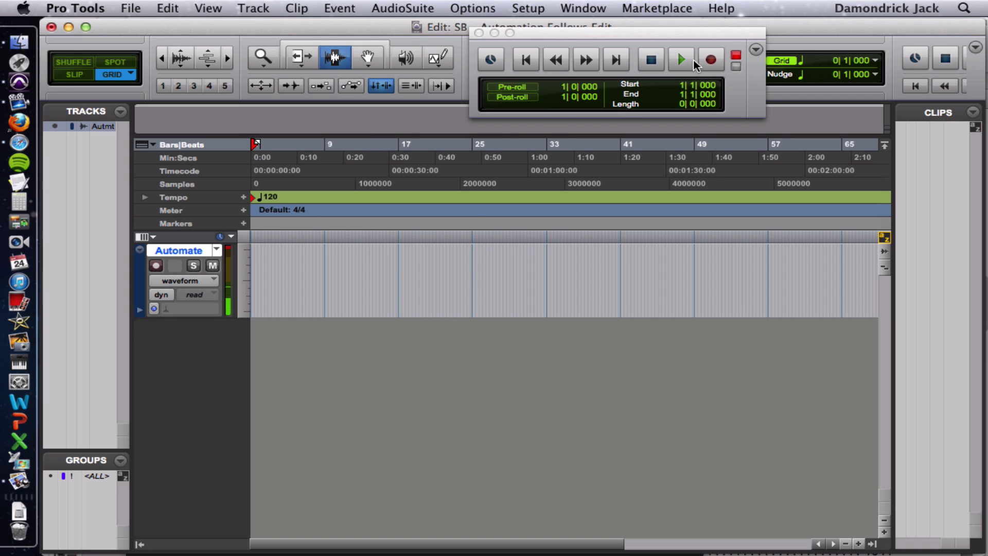
{"action": "left_click", "coordinate": [694, 62]}
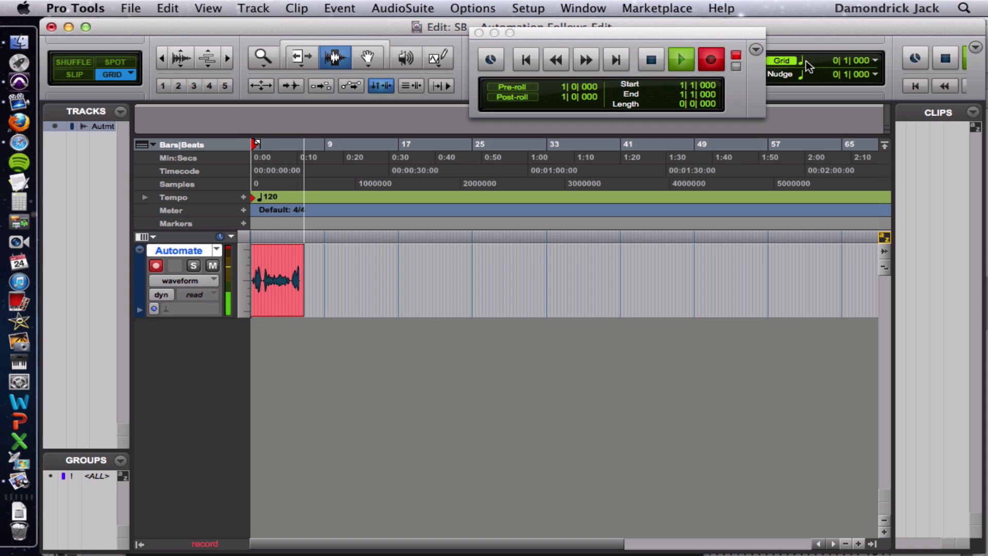
{"action": "key", "text": "space"}
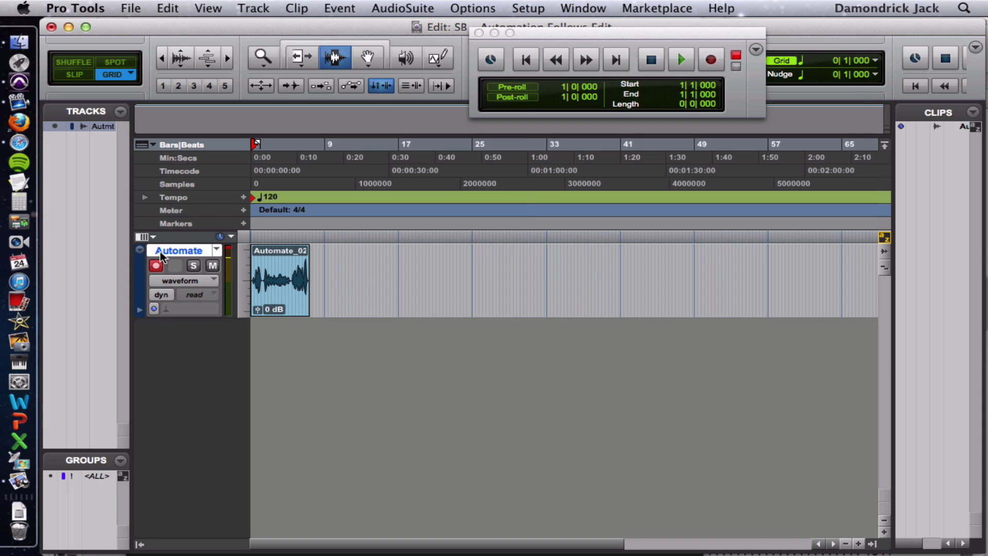
- Disarm the track and reveal its volume automation lane
{"action": "left_click", "coordinate": [157, 266]}
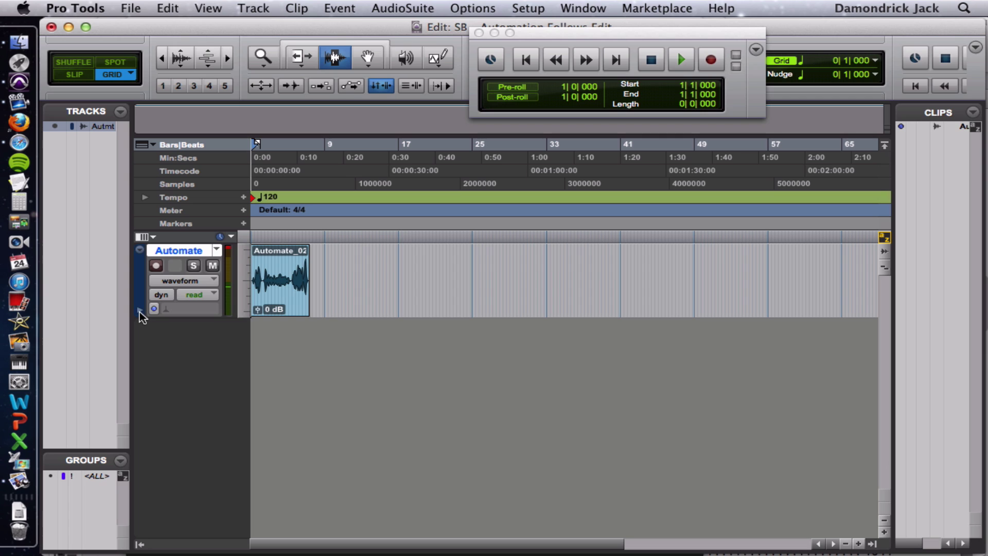
{"action": "left_click", "coordinate": [140, 311]}
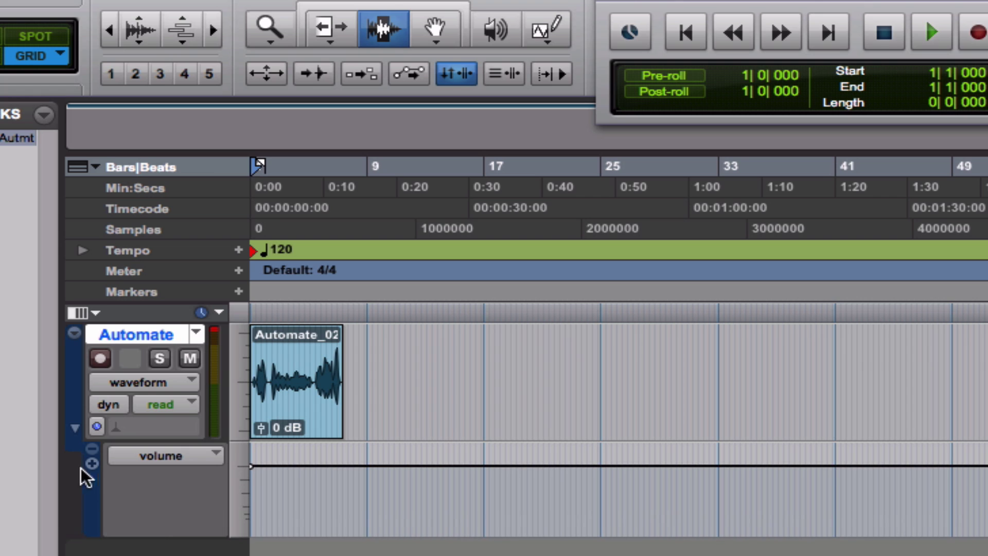
{"action": "left_click", "coordinate": [75, 429]}
- Draw triangle-wave volume automation across Automate_02 using the Pencil's Triangle shape
{"action": "left_click", "coordinate": [540, 35]}
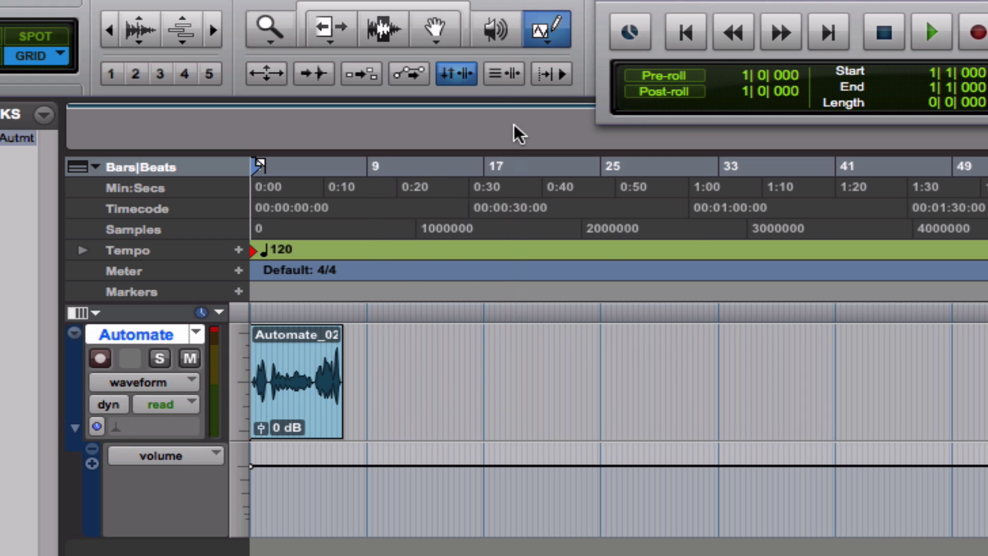
{"action": "left_click", "coordinate": [551, 37]}
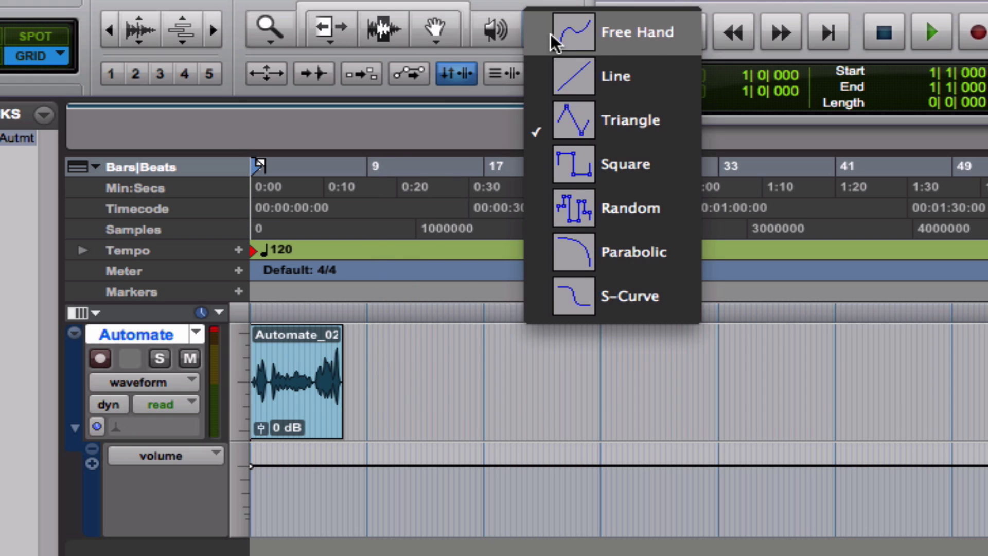
{"action": "left_click", "coordinate": [581, 125]}
{"action": "mouse_move", "coordinate": [264, 466]}
{"action": "left_mouse_down"}
{"action": "mouse_move", "coordinate": [330, 476]}
{"action": "mouse_move", "coordinate": [362, 512]}
{"action": "mouse_move", "coordinate": [353, 486]}
{"action": "mouse_move", "coordinate": [361, 508]}
{"action": "left_mouse_up"}
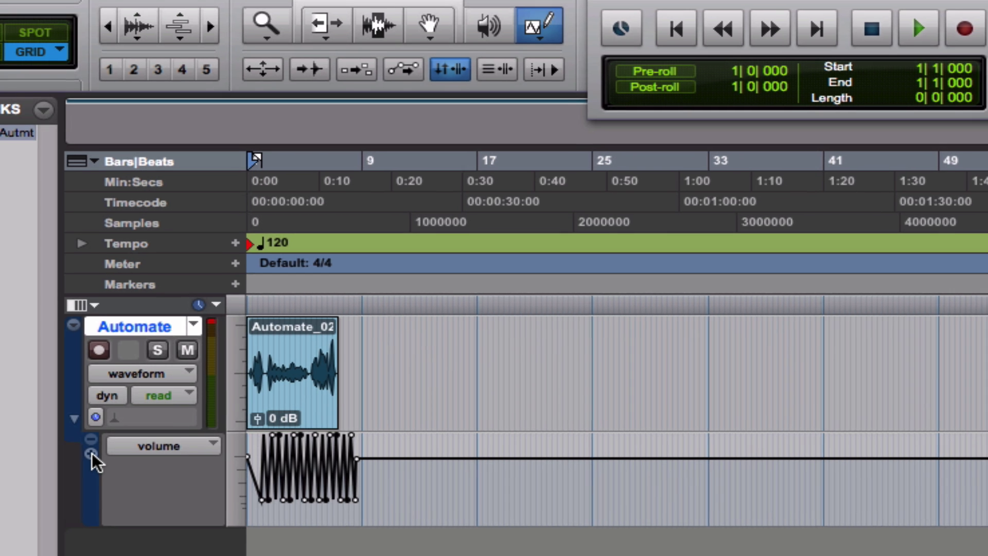
- Add mute and pan lanes, drawing on-off mute and triangle-wave pan automation across the clip
{"action": "left_click", "coordinate": [93, 464]}
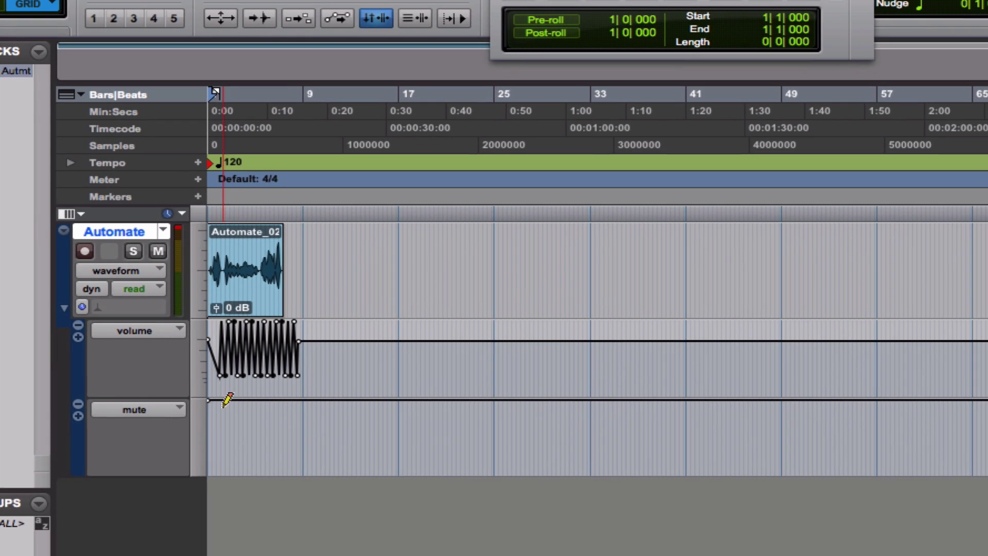
{"action": "left_click_drag", "start_coordinate": [224, 406], "coordinate": [278, 442]}
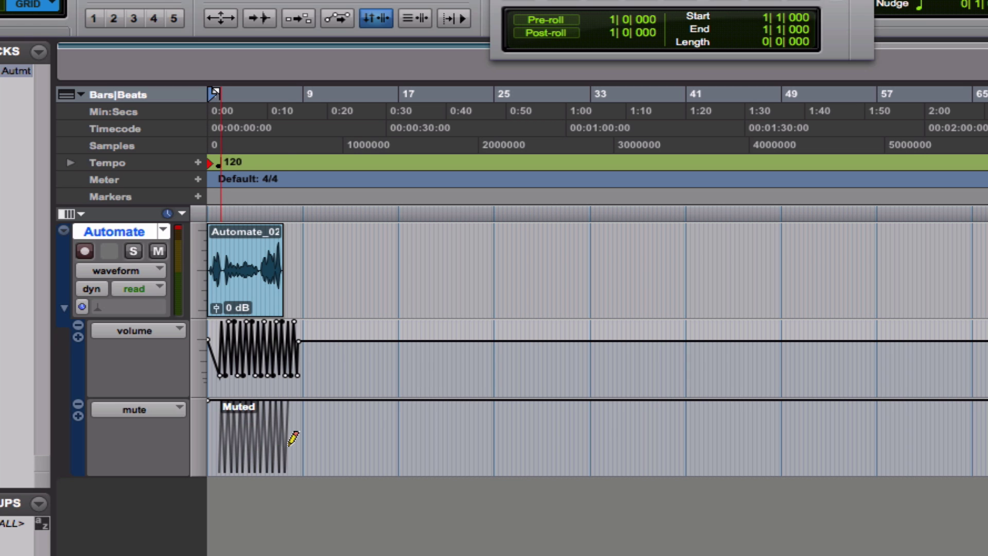
{"action": "left_click_drag", "start_coordinate": [289, 437], "coordinate": [290, 437]}
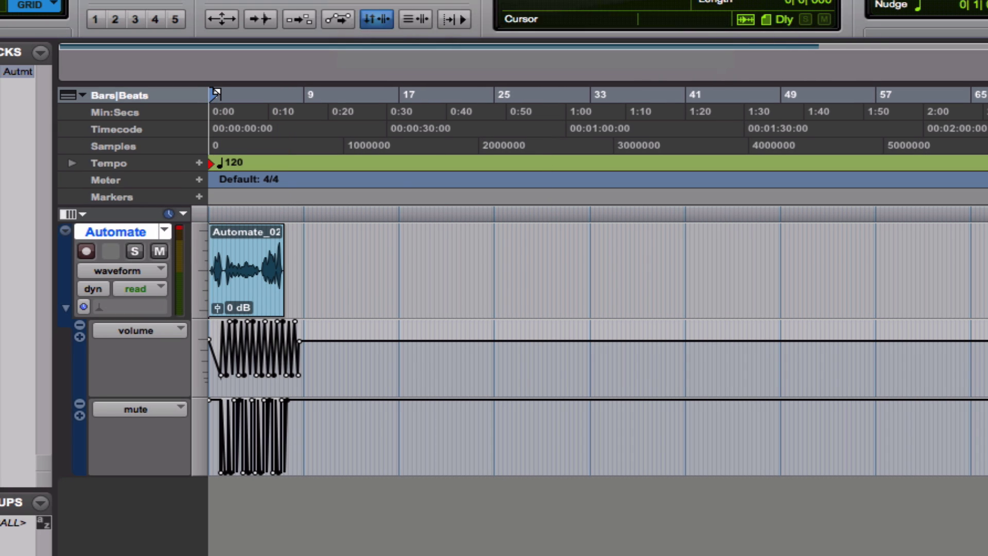
{"action": "left_click", "coordinate": [80, 416]}
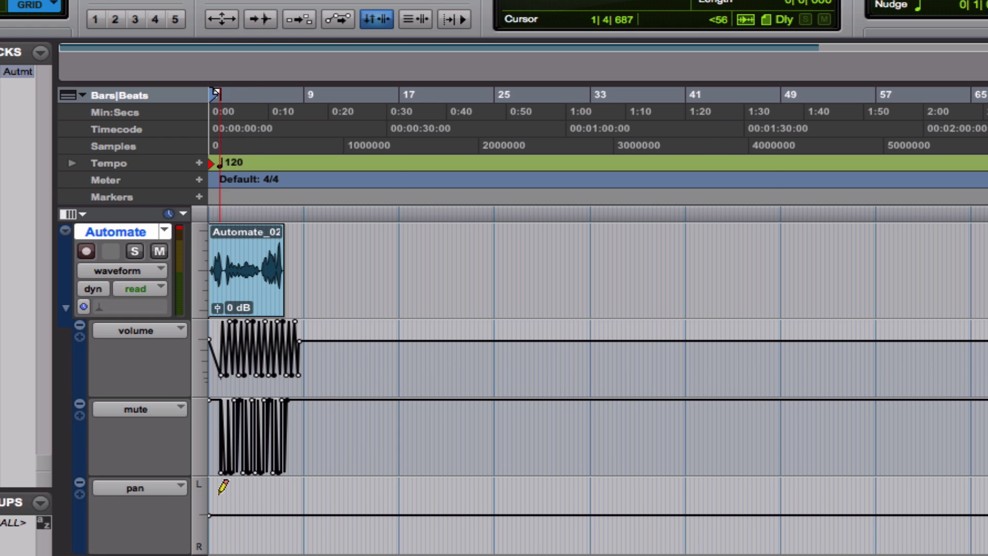
{"action": "mouse_move", "coordinate": [220, 484]}
{"action": "left_mouse_down"}
{"action": "mouse_move", "coordinate": [271, 499]}
{"action": "mouse_move", "coordinate": [301, 536]}
{"action": "left_mouse_up"}
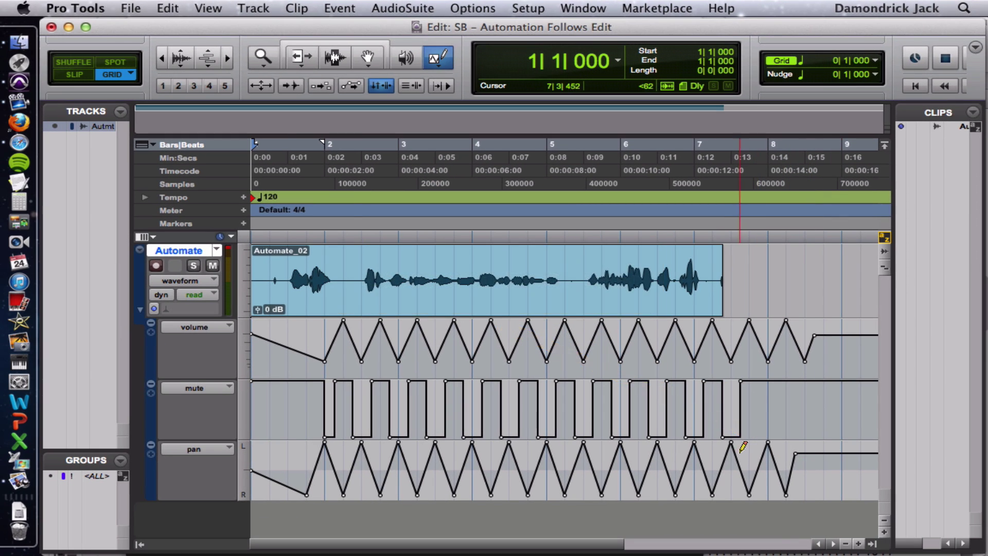
{"action": "key", "text": "super+bracketleft"}
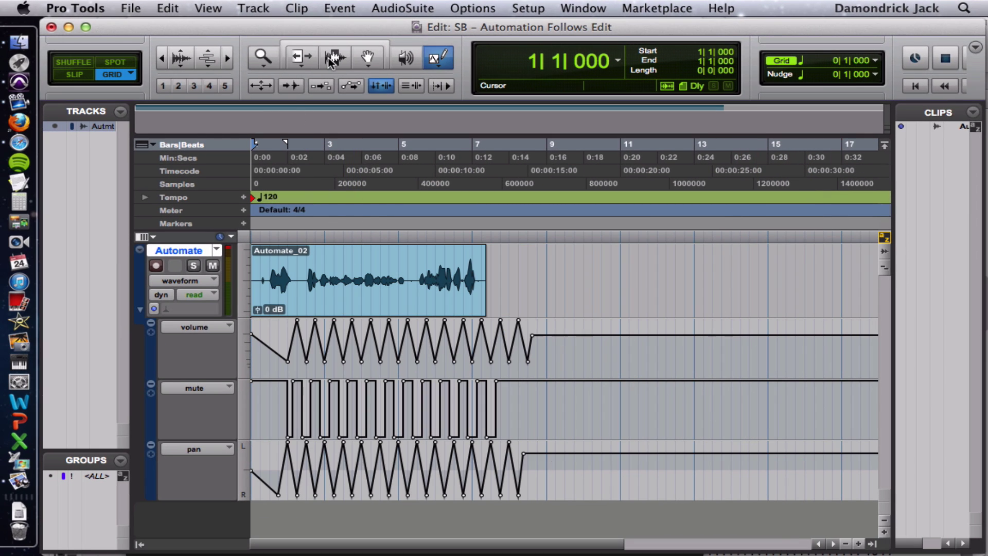
{"action": "left_click", "coordinate": [332, 59]}
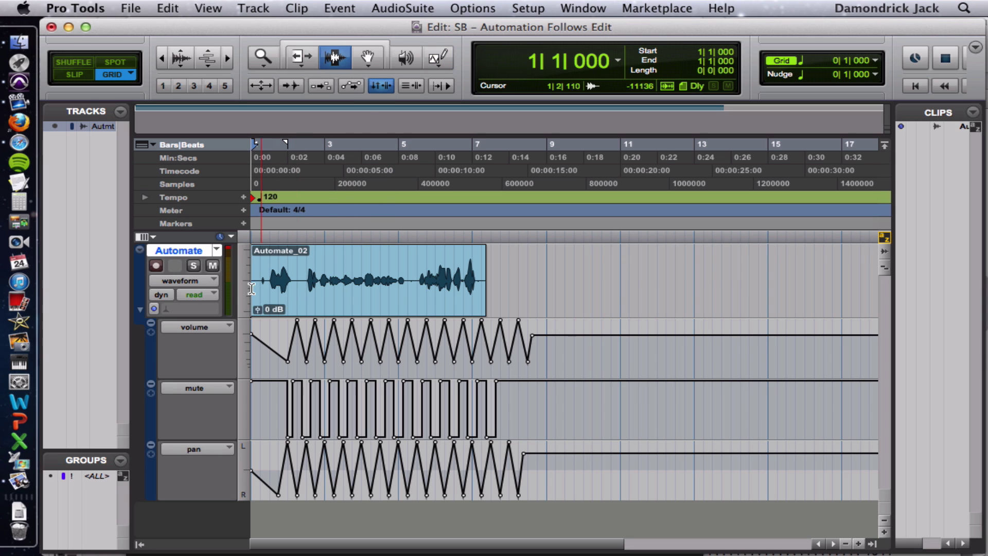
{"action": "left_click", "coordinate": [263, 280]}
{"action": "key", "text": "space"}
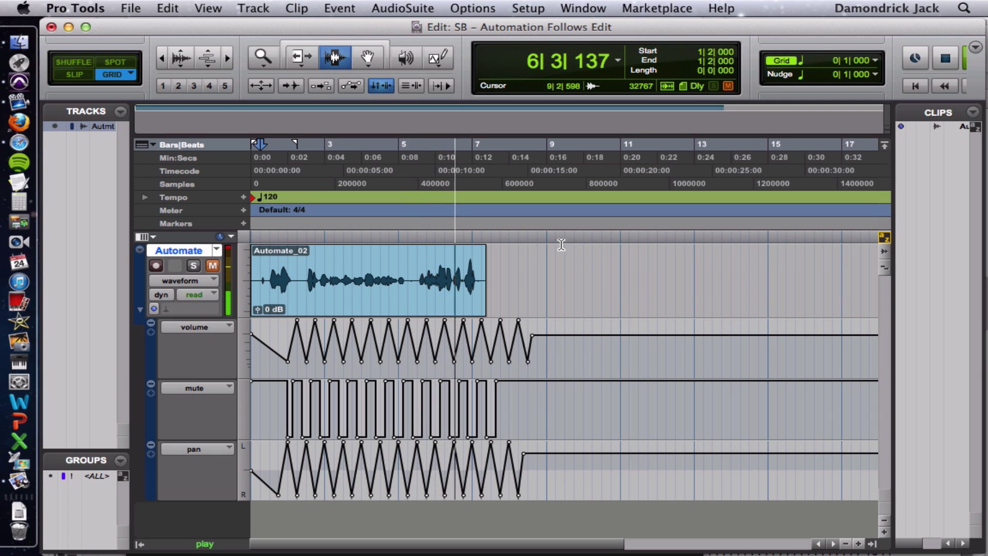
{"action": "key", "text": "space"}
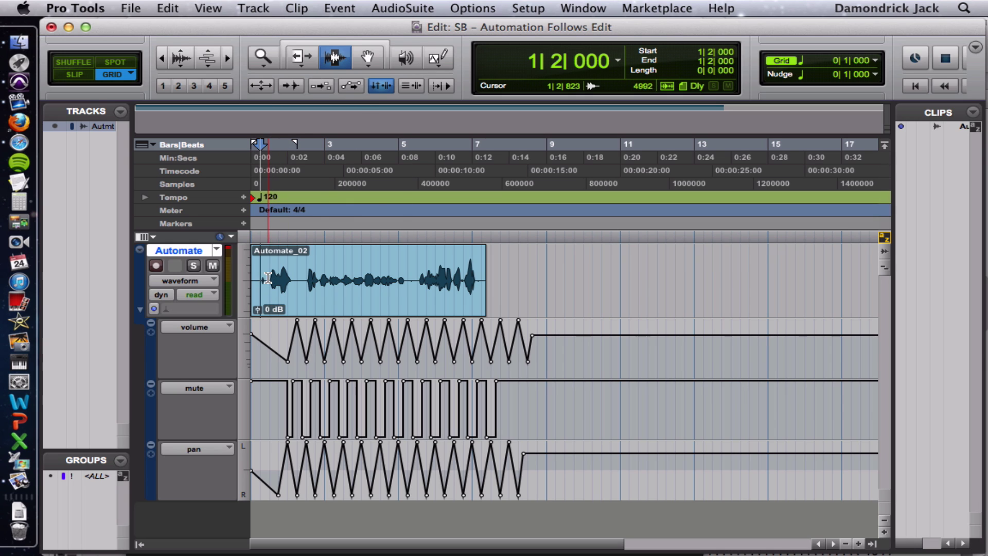
- Select and copy the whole Automate_02 clip
{"action": "left_click_drag", "start_coordinate": [264, 279], "coordinate": [484, 281]}
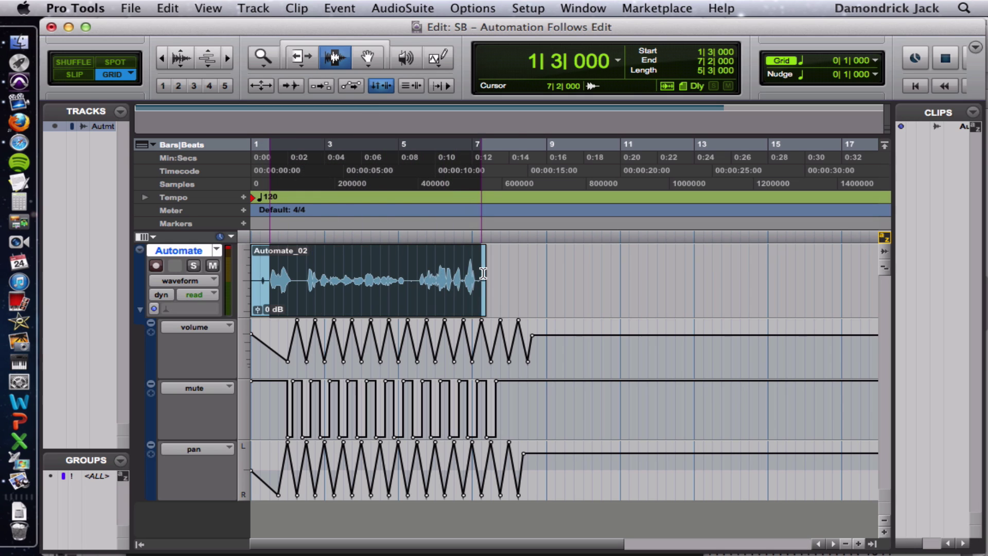
{"action": "double_click", "coordinate": [417, 289]}
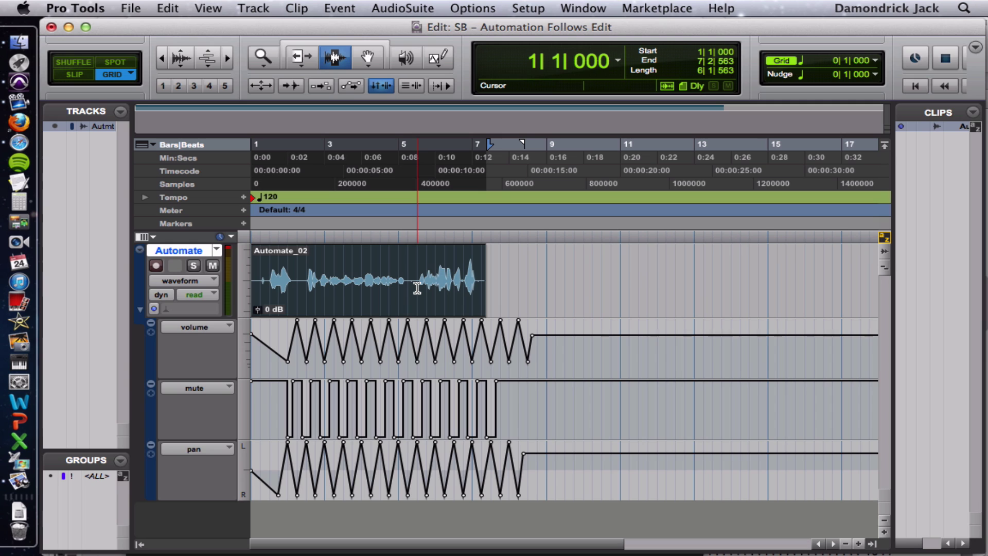
{"action": "key", "text": "super"}
{"action": "key", "text": "super+c"}
- Paste the copied clip at bar 13
{"action": "left_click", "coordinate": [564, 268]}
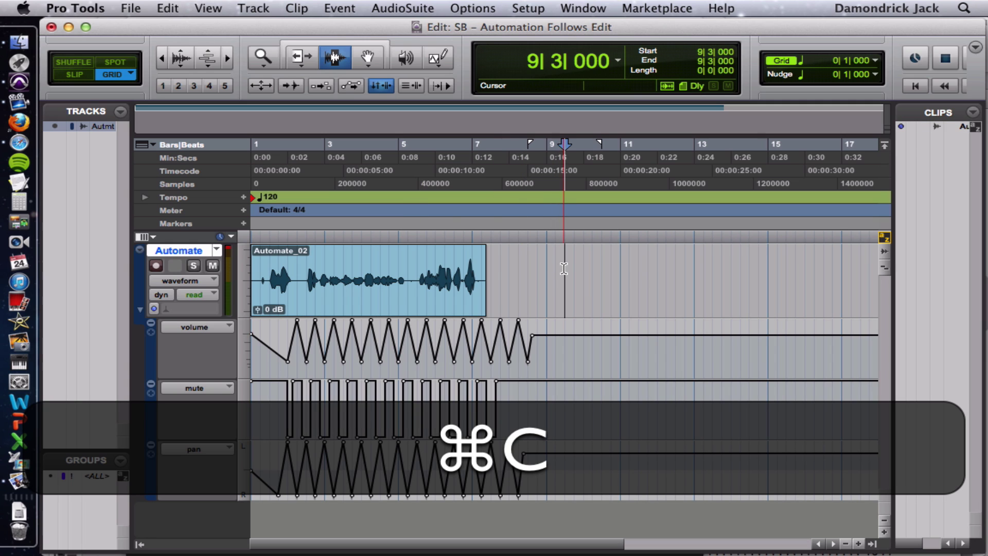
{"action": "left_click", "coordinate": [665, 270]}
{"action": "left_click", "coordinate": [705, 269]}
{"action": "key", "text": "super+v"}
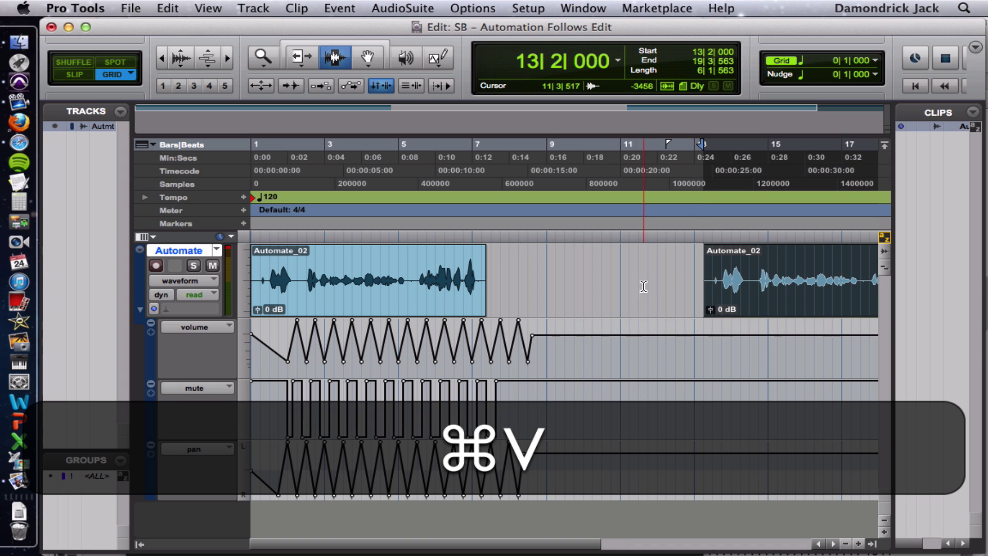
- Play back the pasted copy, which lacks volume, mute and pan automation
{"action": "left_click_drag", "start_coordinate": [541, 548], "coordinate": [721, 544]}
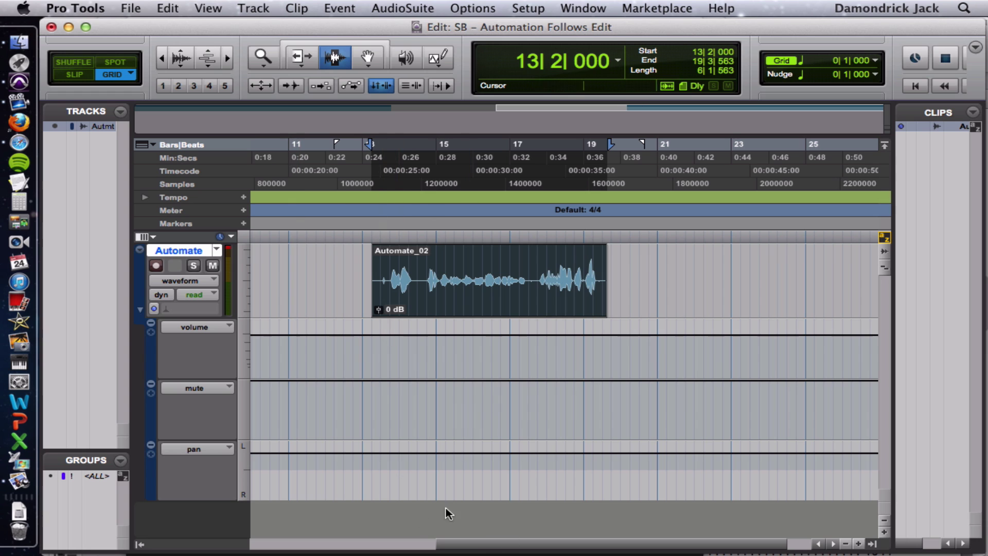
{"action": "left_click", "coordinate": [422, 279]}
{"action": "key", "text": "space"}
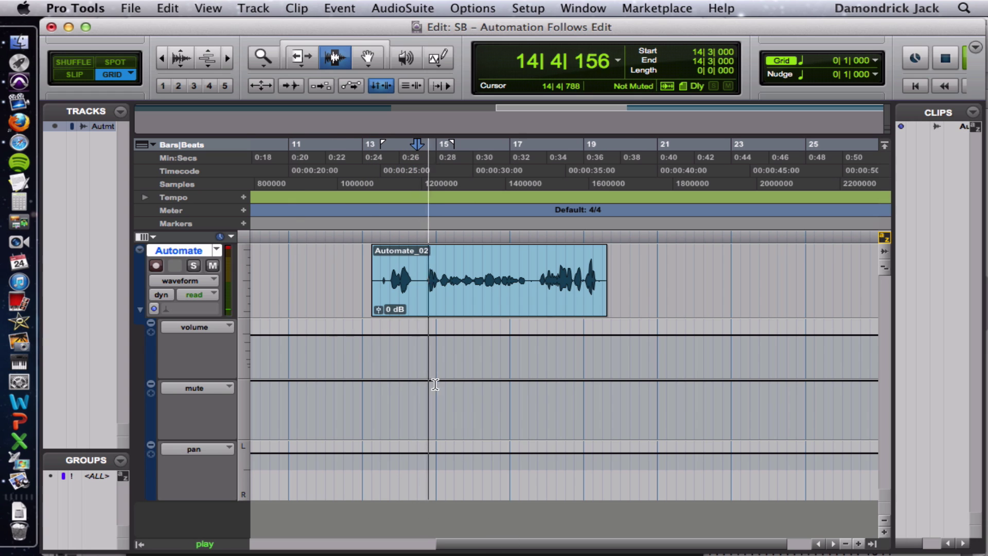
{"action": "left_click_drag", "start_coordinate": [566, 545], "coordinate": [401, 537]}
{"action": "key", "text": "space"}
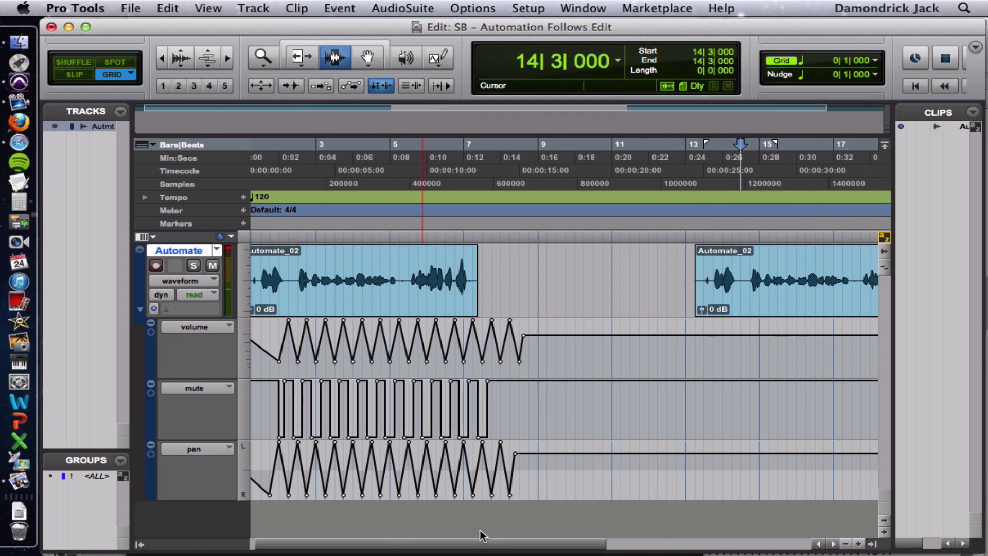
- Undo the paste and switch on Automation Follows Edit
{"action": "key", "text": "ctrl+z"}
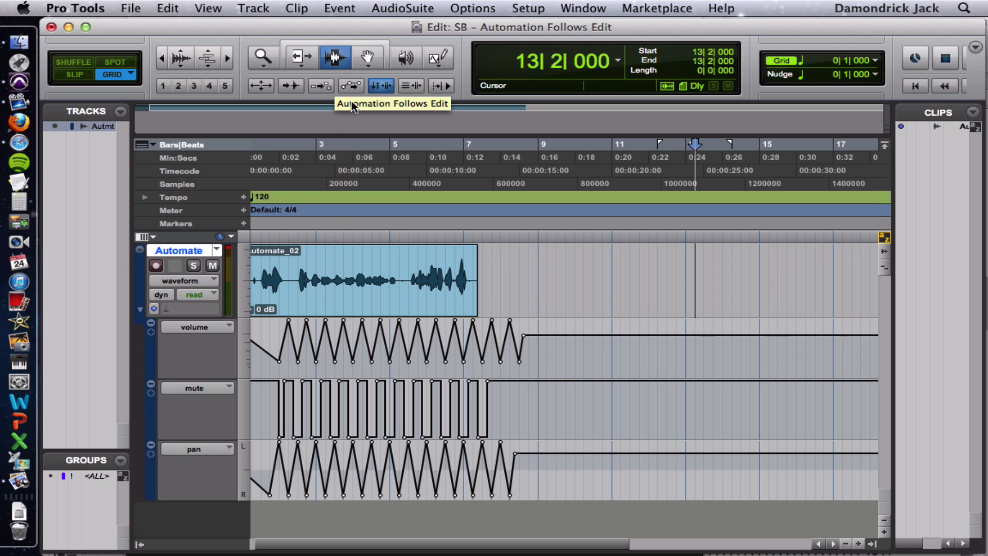
{"action": "mouse_move", "coordinate": [281, 288]}
{"action": "left_mouse_down"}
{"action": "mouse_move", "coordinate": [498, 301]}
{"action": "mouse_move", "coordinate": [484, 301]}
{"action": "left_mouse_up"}
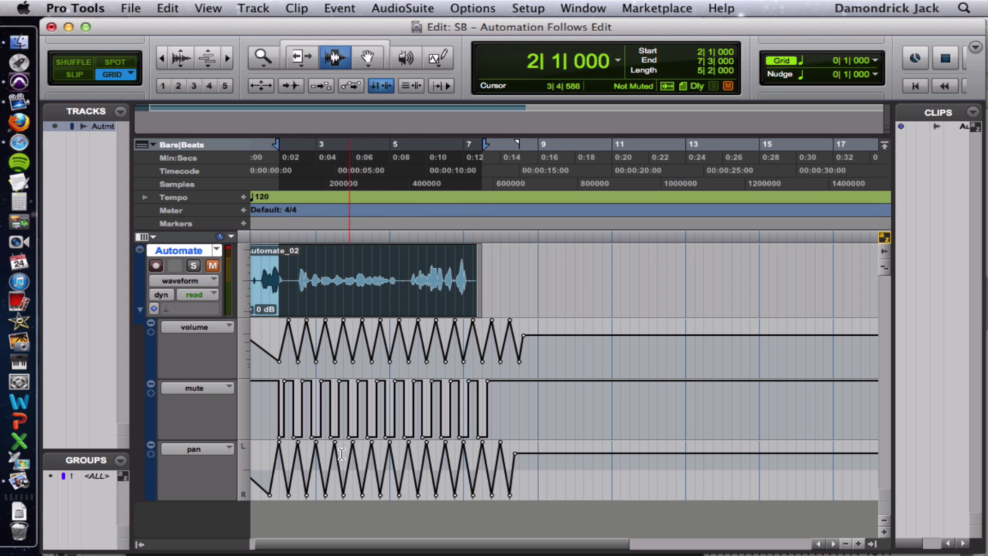
{"action": "left_click", "coordinate": [352, 85]}
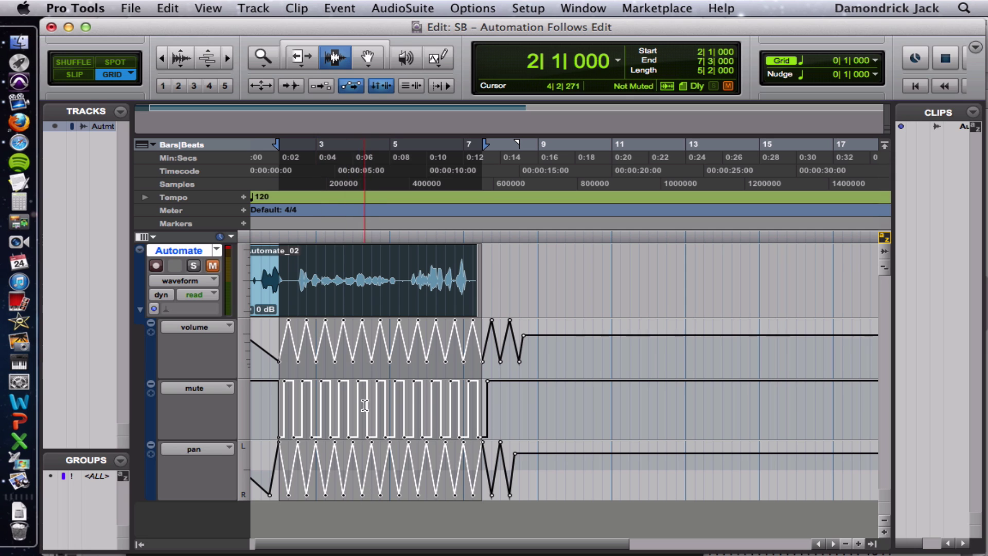
- Reselect the time range from the clip start to bar 7
{"action": "left_click", "coordinate": [499, 277]}
{"action": "left_click", "coordinate": [268, 273]}
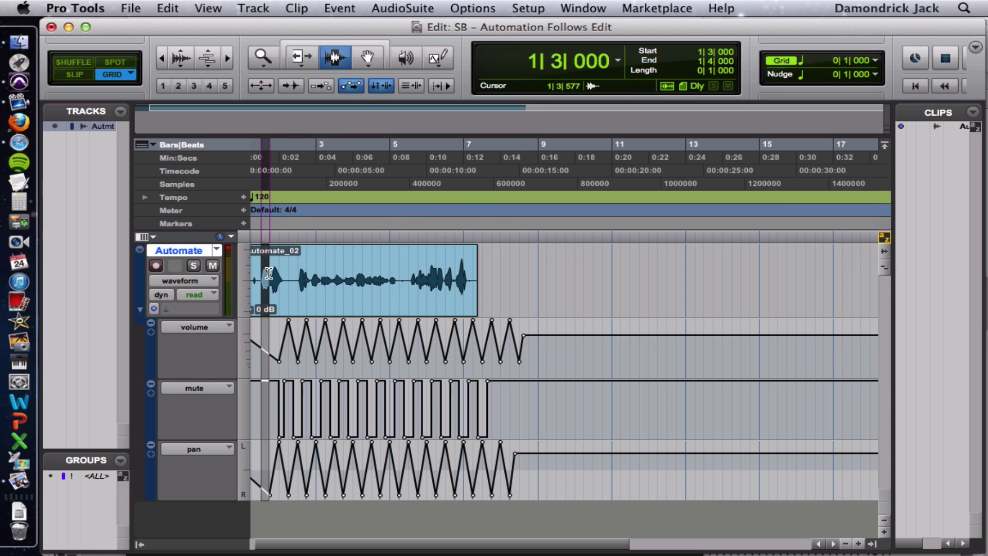
{"action": "left_click_drag", "start_coordinate": [268, 274], "coordinate": [501, 296]}
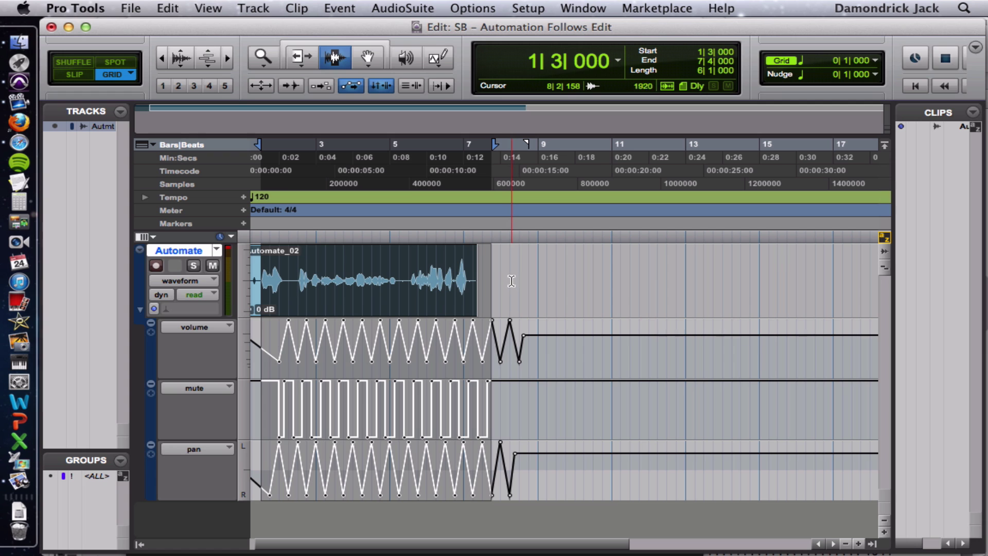
- Copy Automate_02 and paste it with its automation at bar 13
{"action": "double_click", "coordinate": [443, 280]}
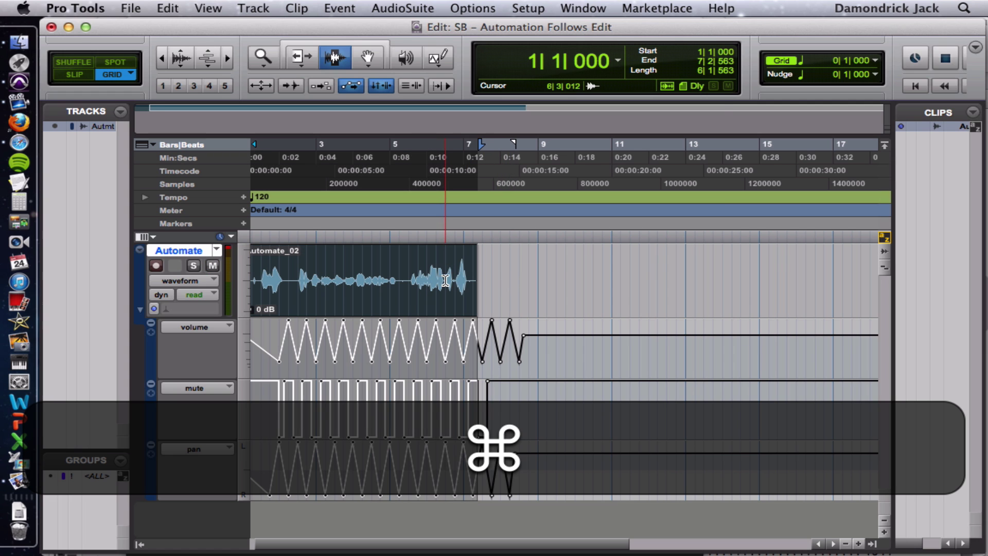
{"action": "key", "text": "super+c"}
{"action": "left_click", "coordinate": [707, 280]}
{"action": "key", "text": "super+v"}
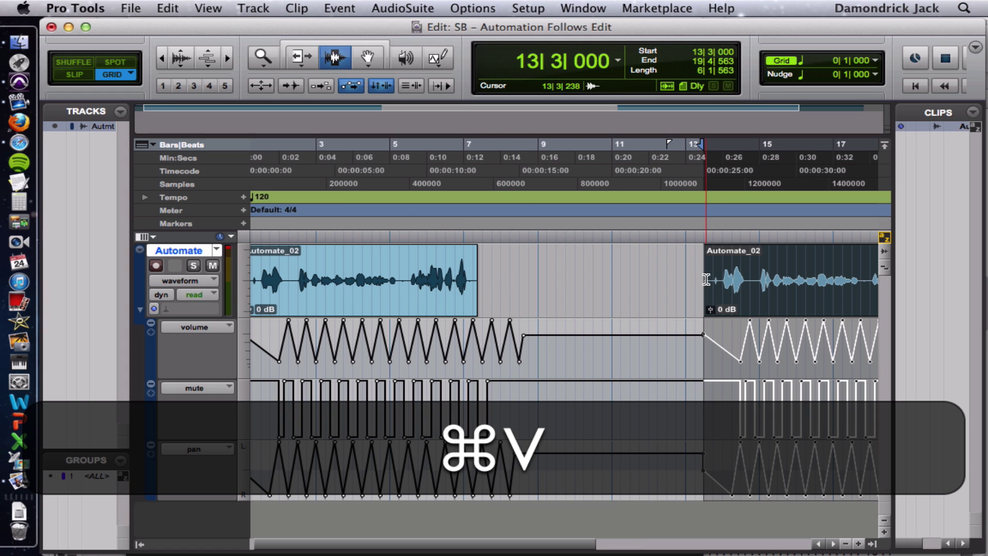
- Play back the pasted copy and scroll back to the session start
{"action": "left_click", "coordinate": [750, 273]}
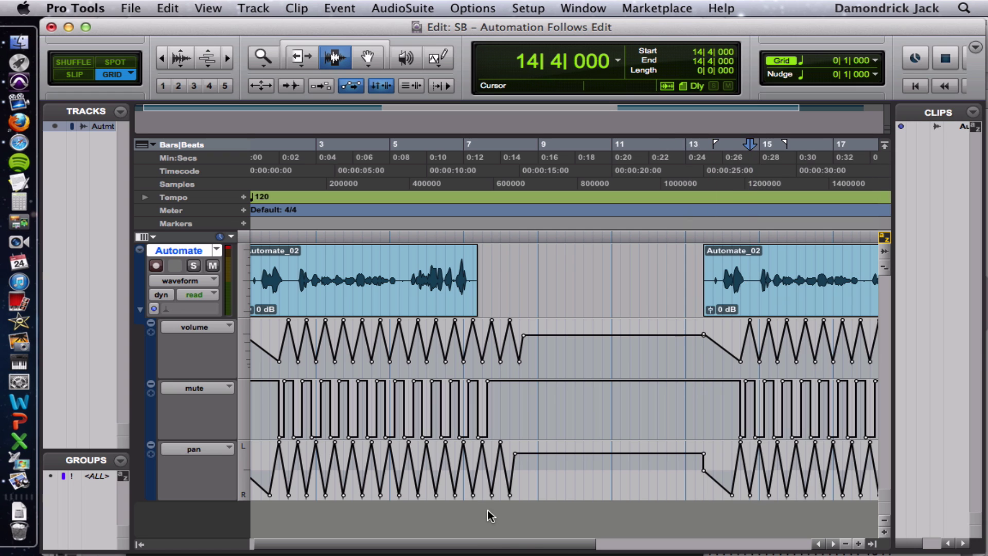
{"action": "left_click_drag", "start_coordinate": [512, 547], "coordinate": [608, 546]}
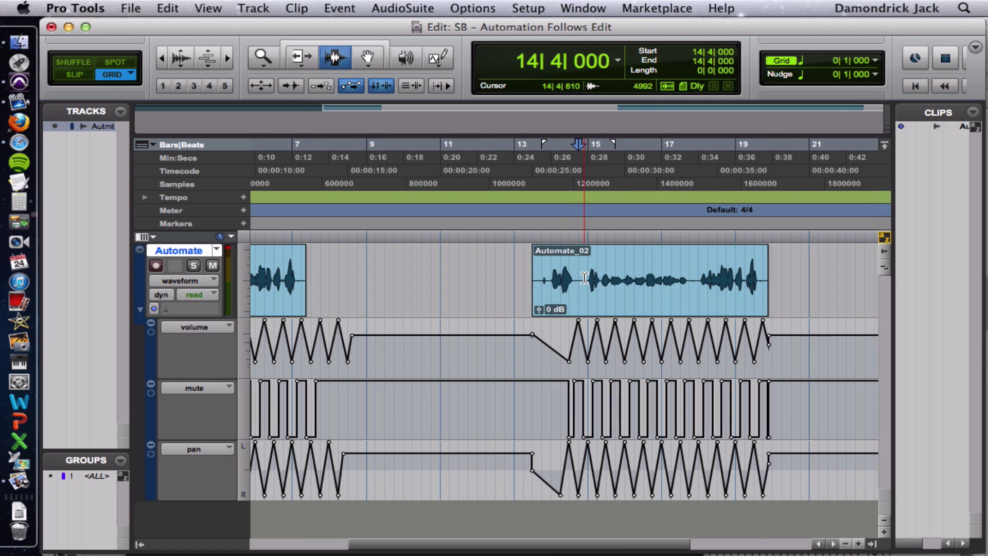
{"action": "key", "text": "space"}
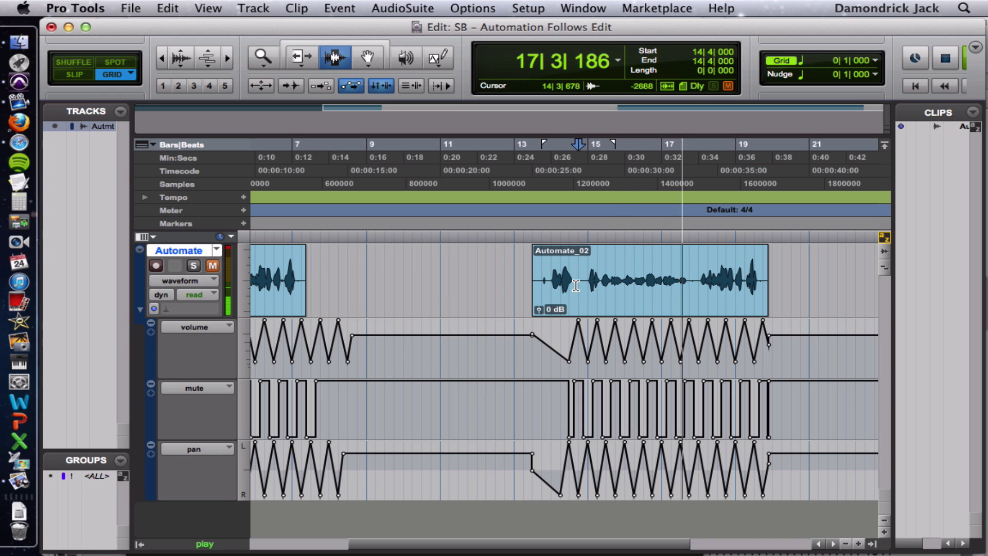
{"action": "key", "text": "space"}
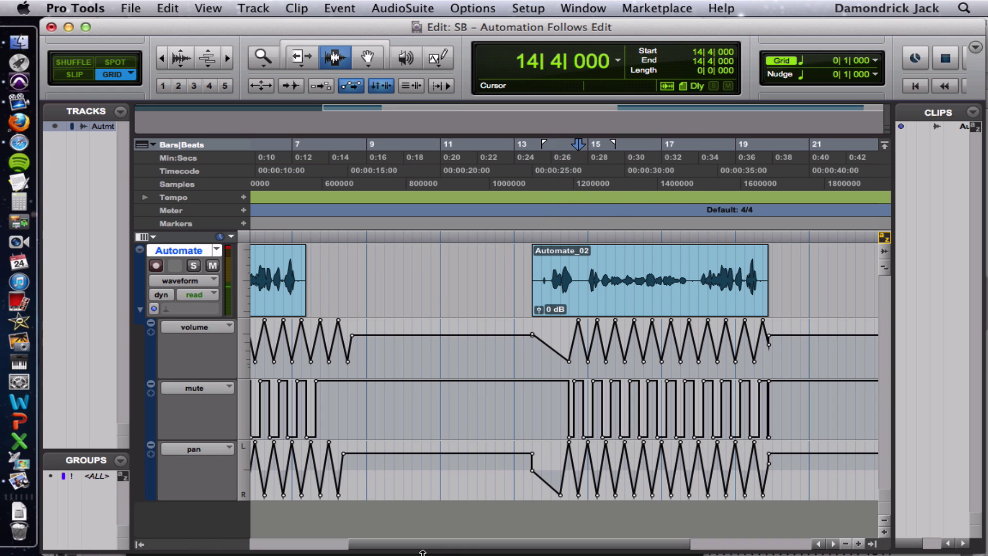
{"action": "left_click_drag", "start_coordinate": [453, 551], "coordinate": [174, 552]}
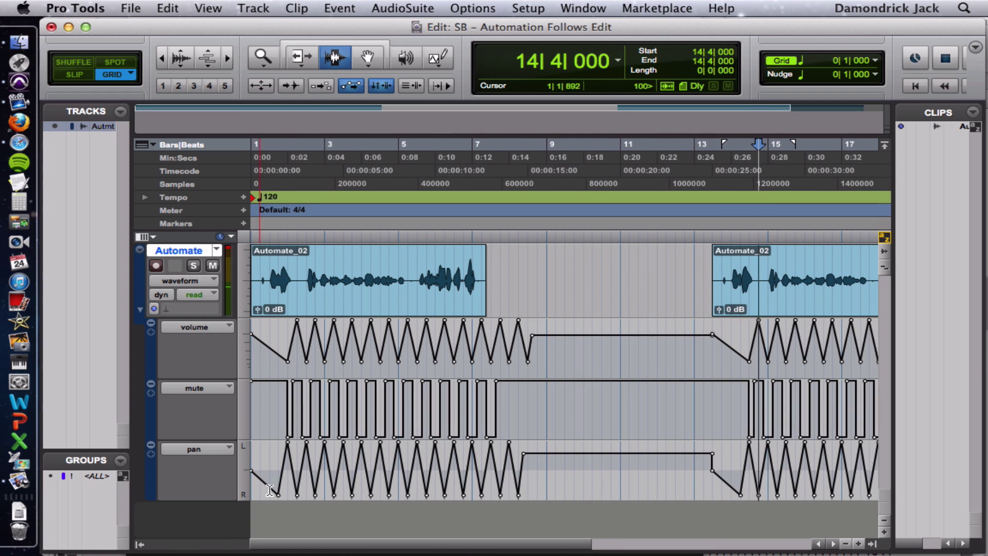
{"action": "left_click", "coordinate": [354, 88]}
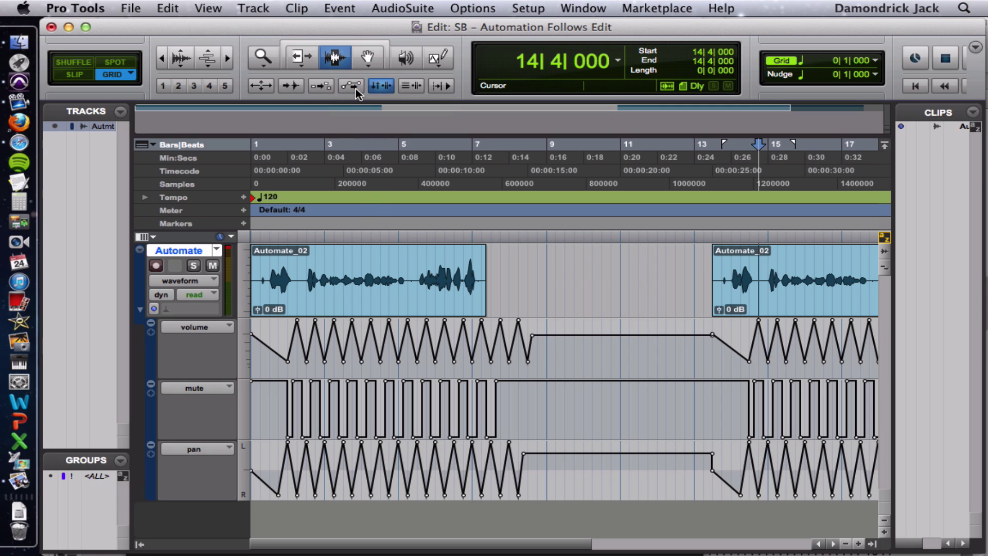
{"action": "left_click", "coordinate": [484, 8]}
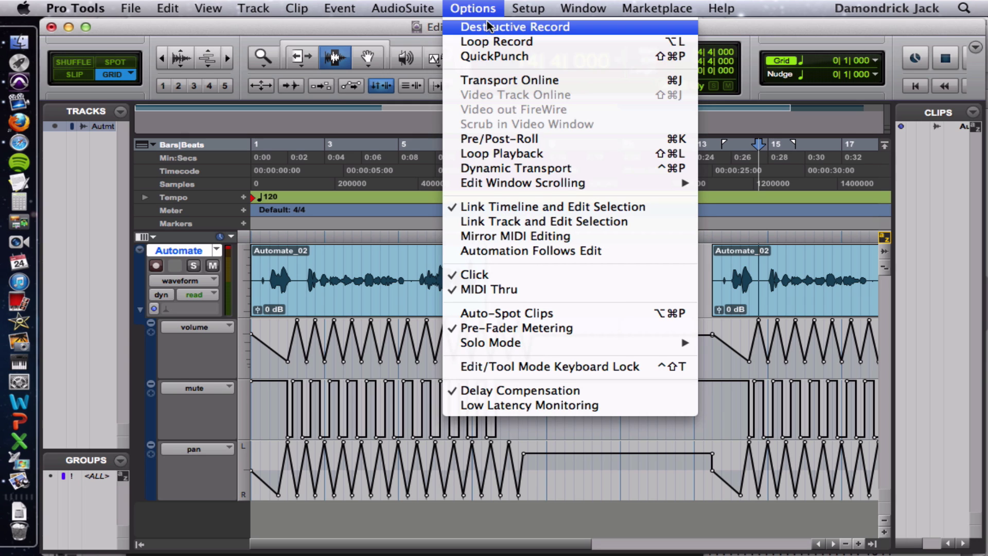
{"action": "left_click", "coordinate": [524, 251]}
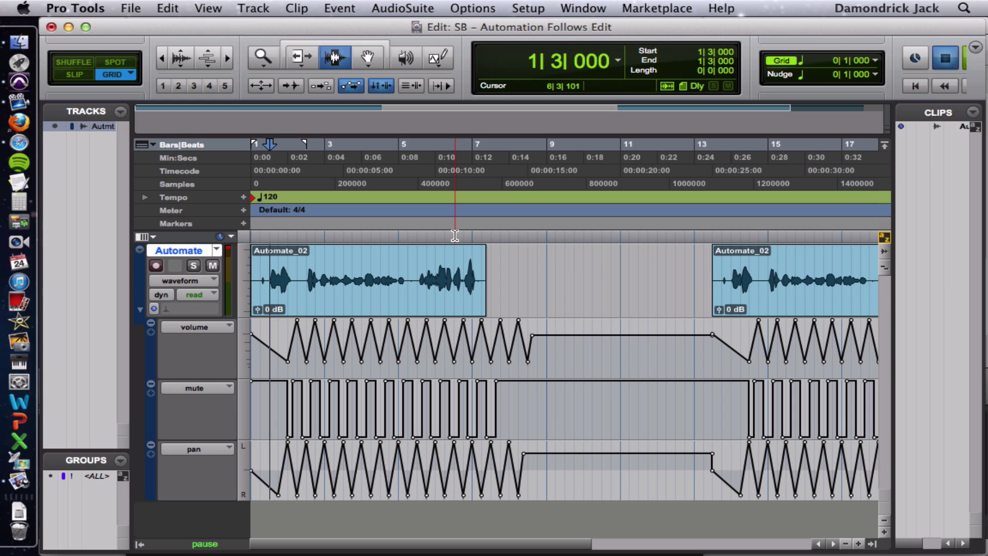
{"action": "key", "text": "space"}
{"action": "key", "text": "super+equal"}
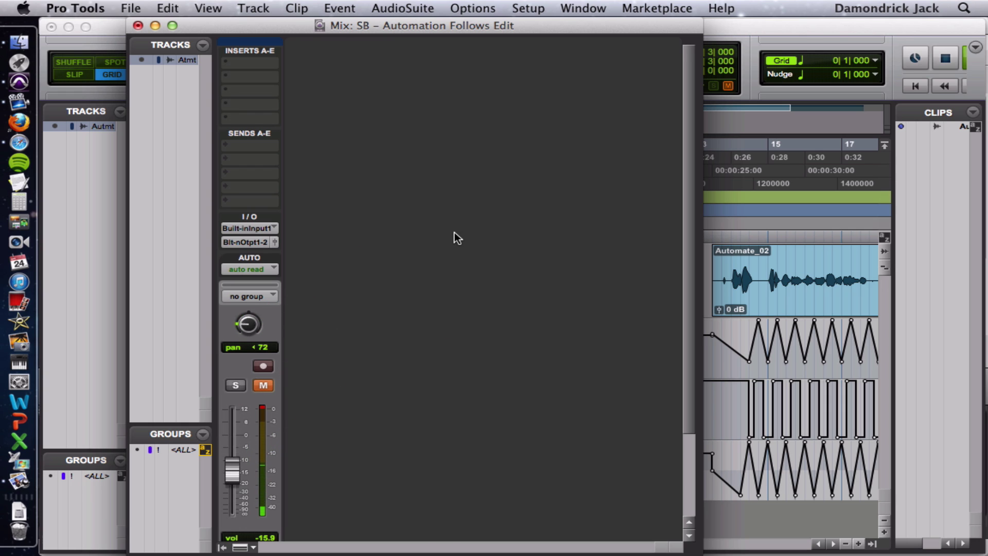
{"action": "key", "text": "super+equal"}
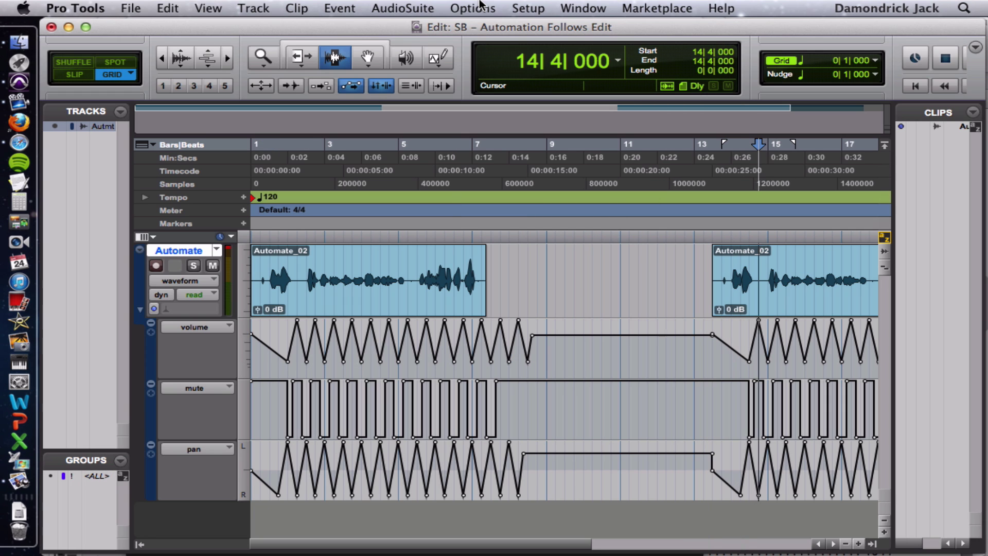